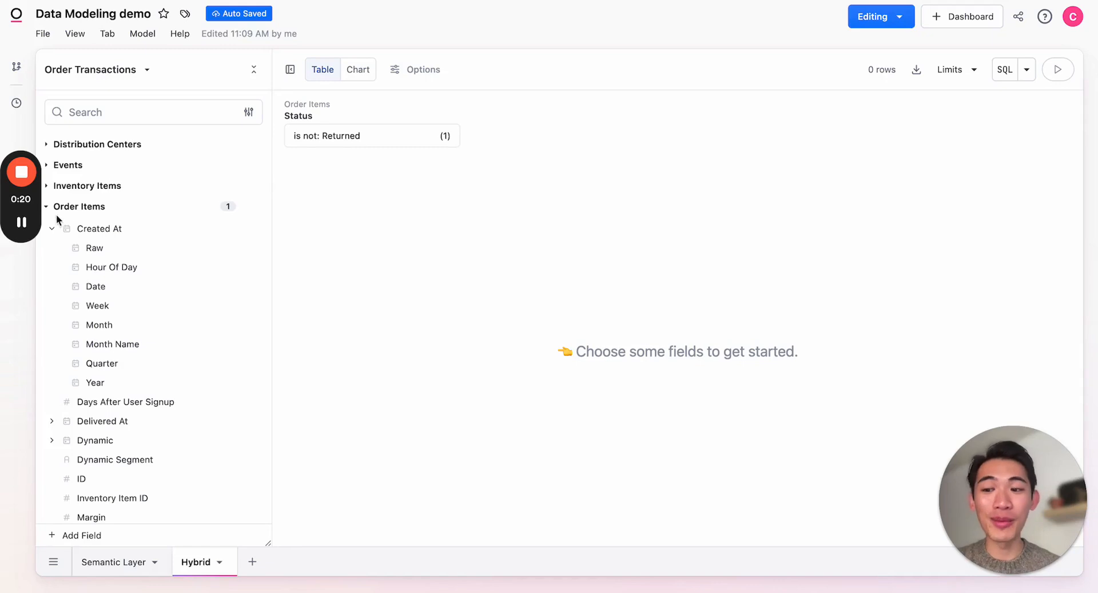
Add the Order Items fields Created At Month and the sum of Sale Price to the query.
click(113, 326)
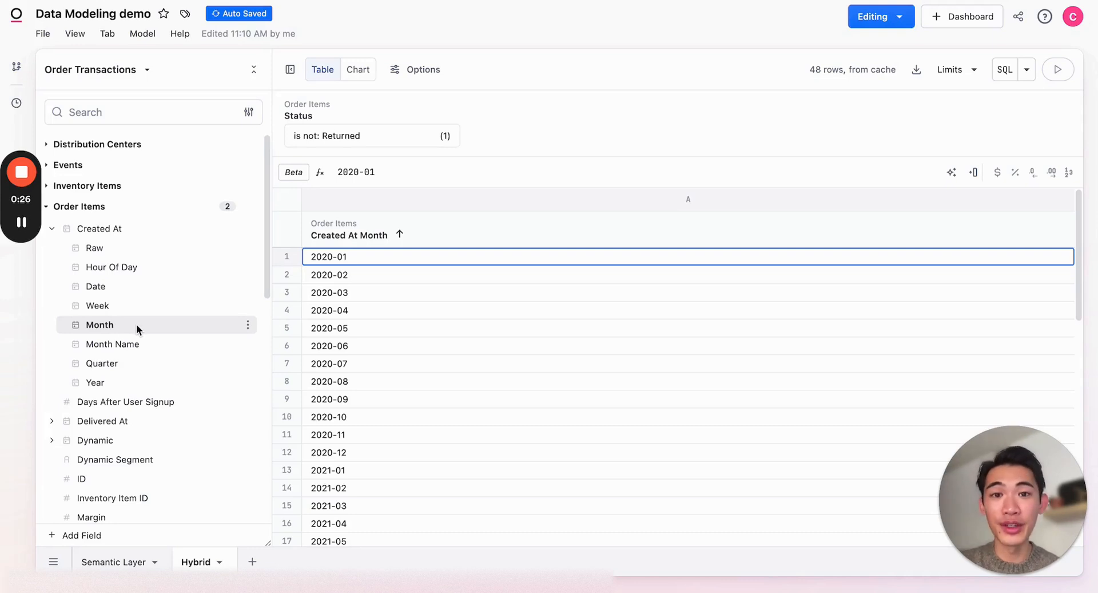
scroll(144, 379, down, 5)
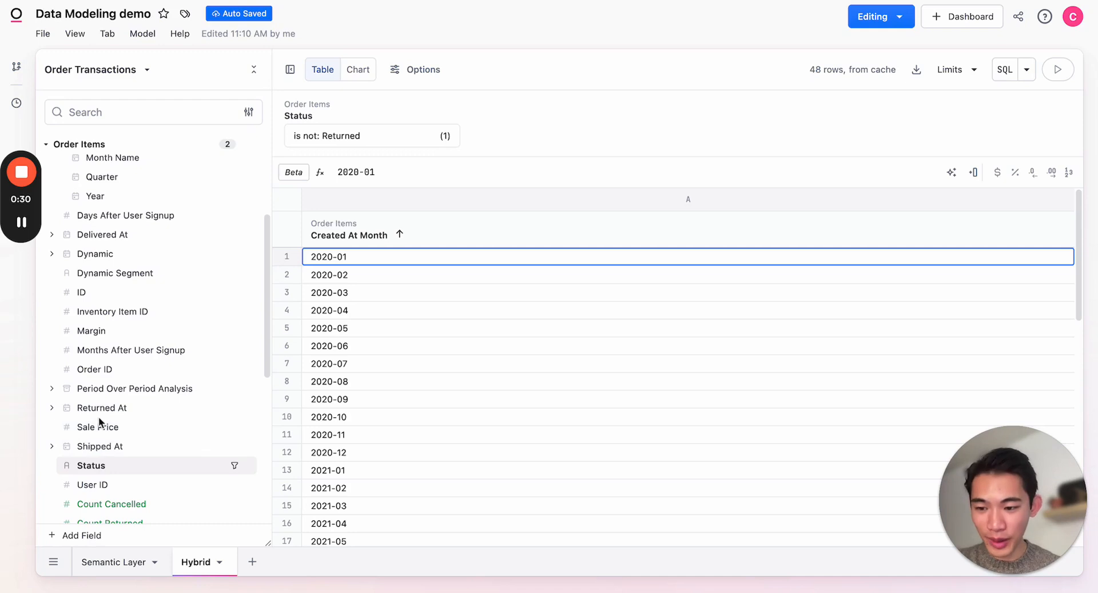
click(248, 427)
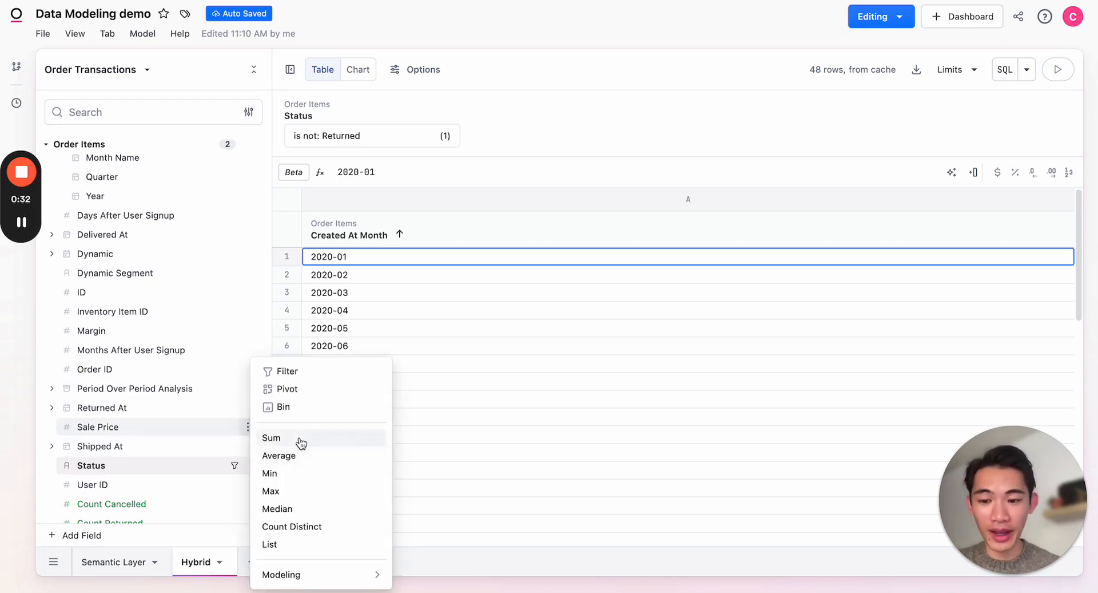
click(300, 438)
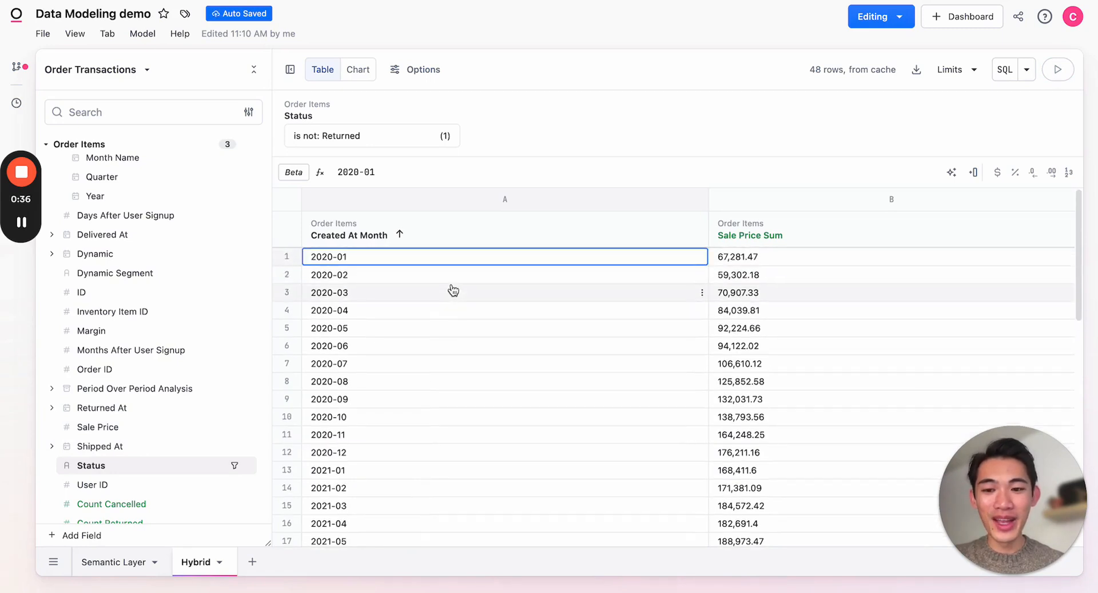
Sort Created At Month in descending order and format the Sale Price Sum column as dollar currency.
click(401, 236)
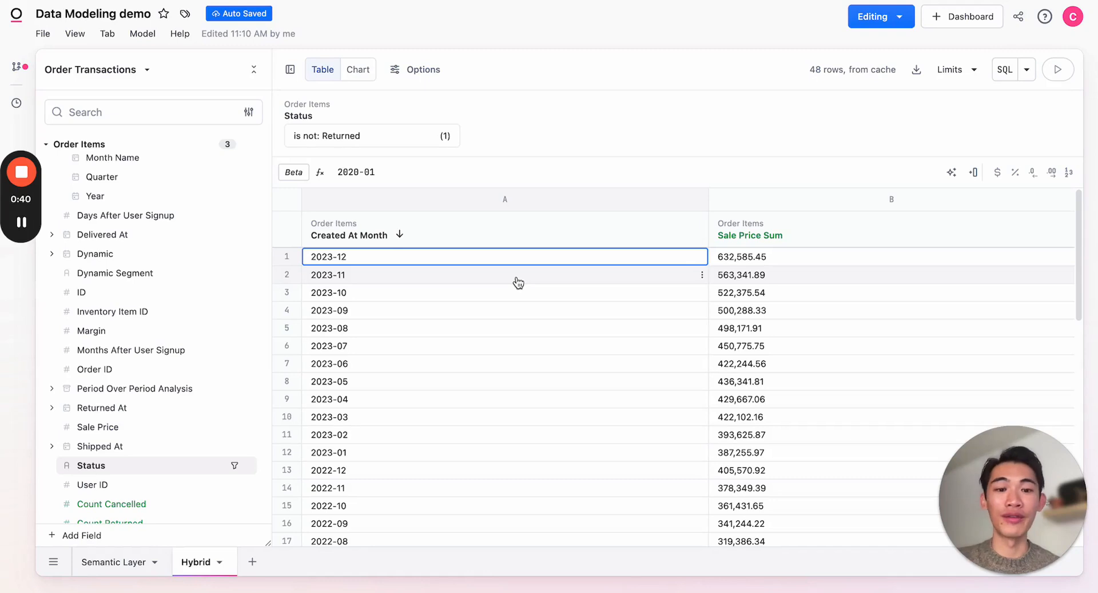
click(956, 261)
click(1000, 179)
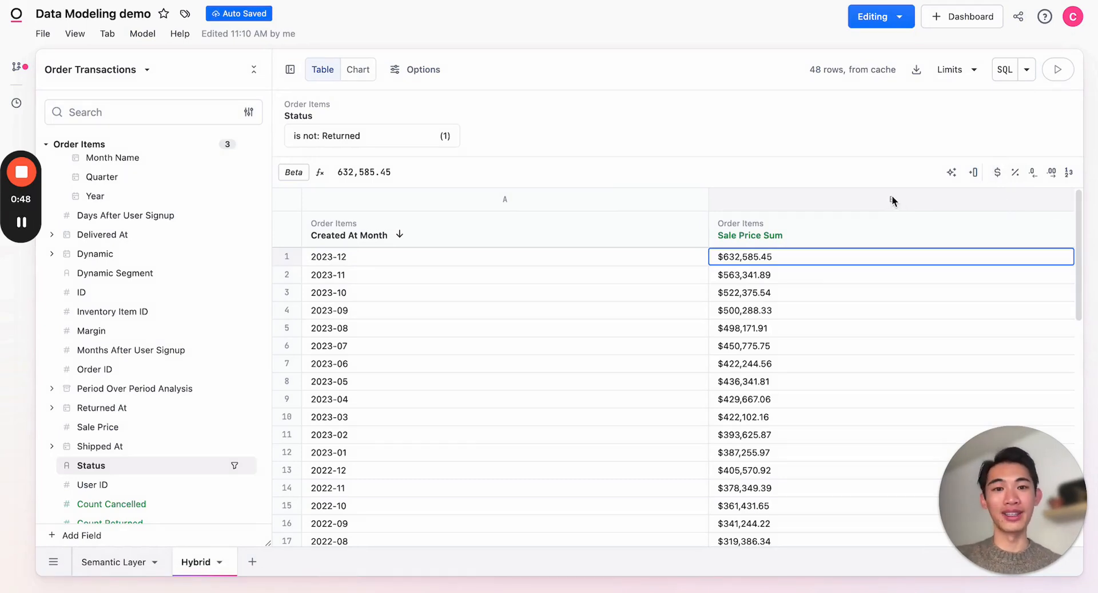
click(786, 168)
key(Home)
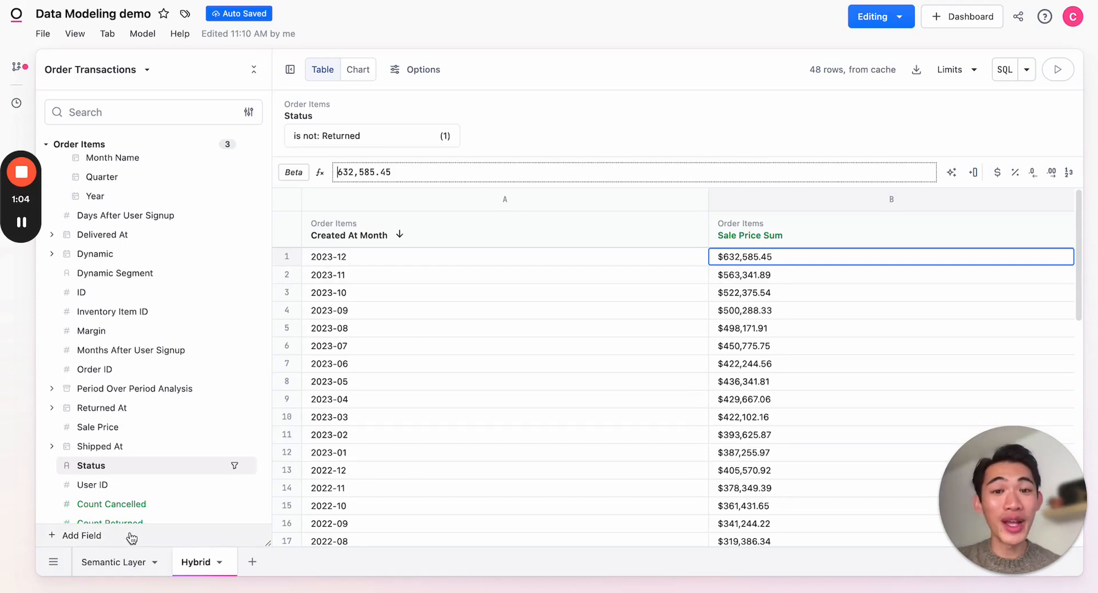
Add a custom field "MoM Change" computing Sale Price Sum minus its LAG by 1 ordered by Created At month, divided by that LAG.
click(90, 536)
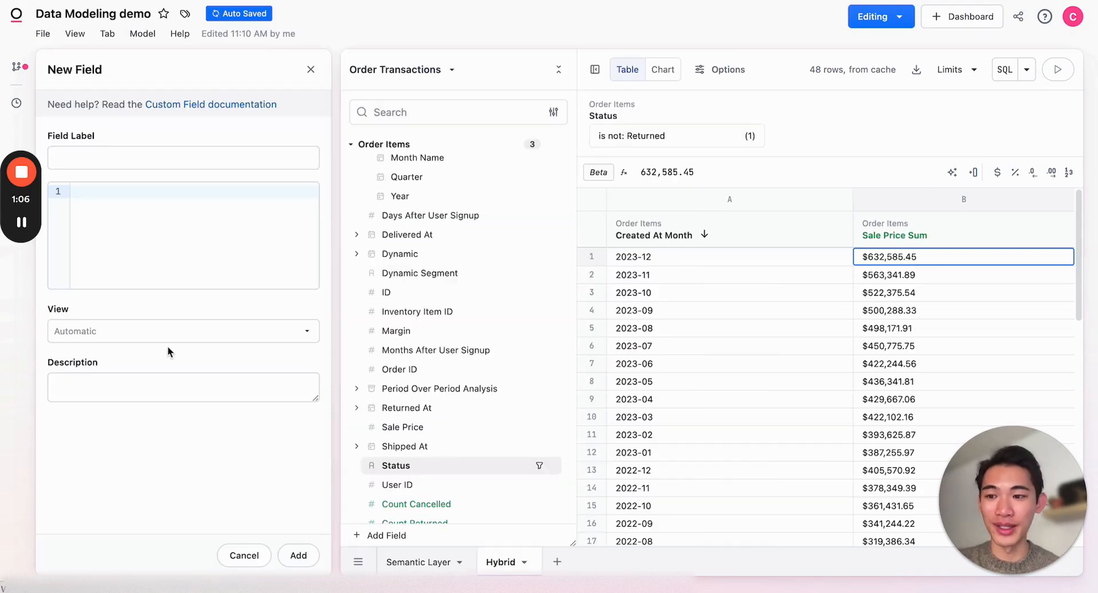
click(146, 163)
text(MoM Change)
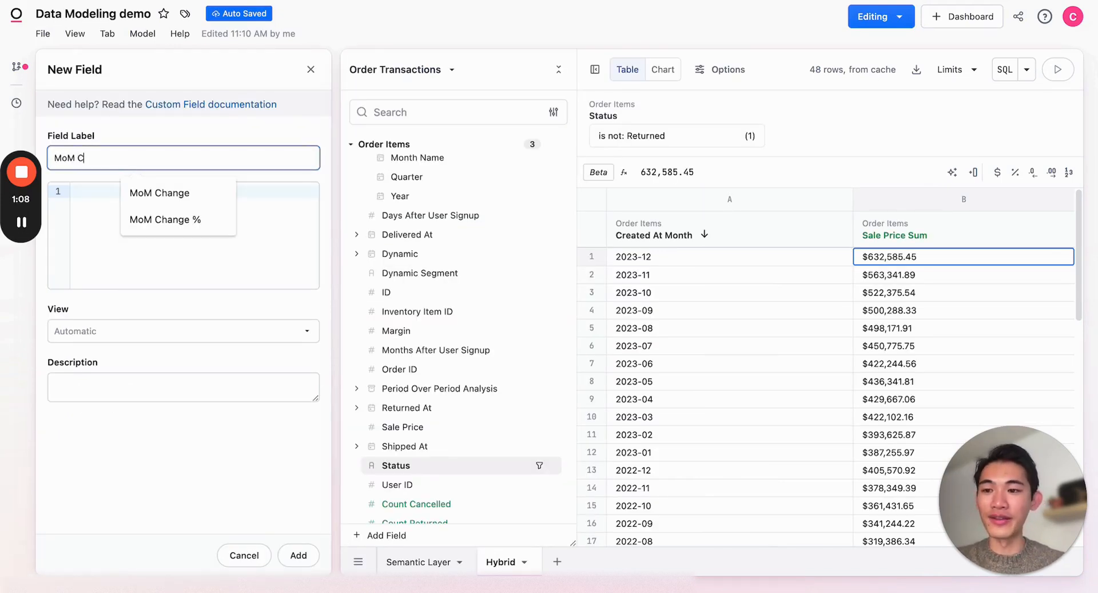
click(103, 194)
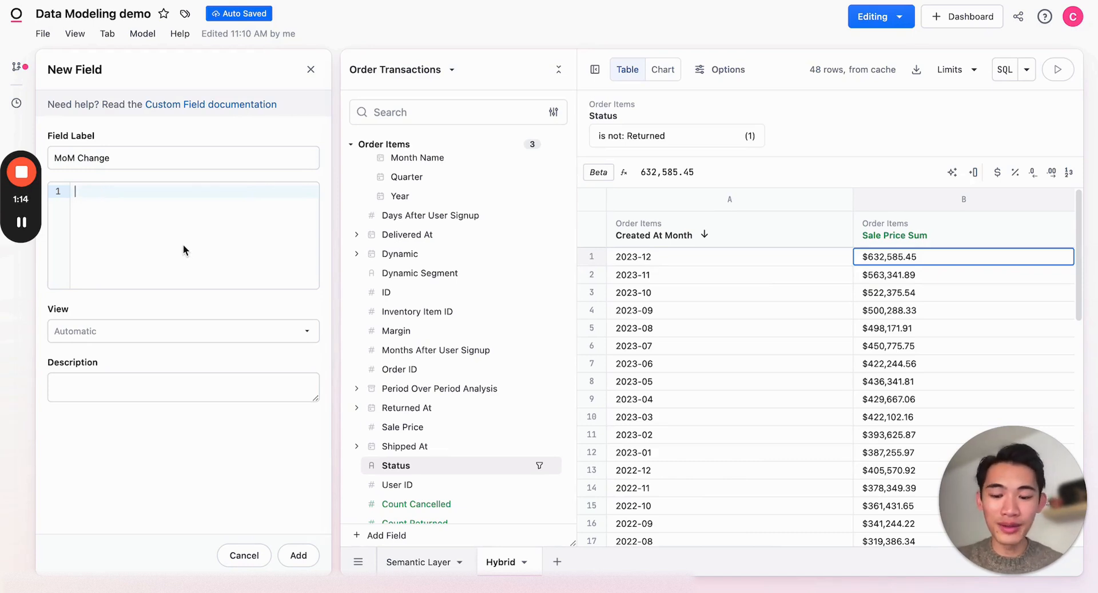
text((${order_items.sale_price_sum} - (LAG(${order_items.sale_price_sum}, 1) OVER (ORDER BY ${order_items.created_at[month]}))) / (LAG(${order_items.sale_price_sum}, 1) OVER (ORDER BY ${order_items.created_at[month]})))
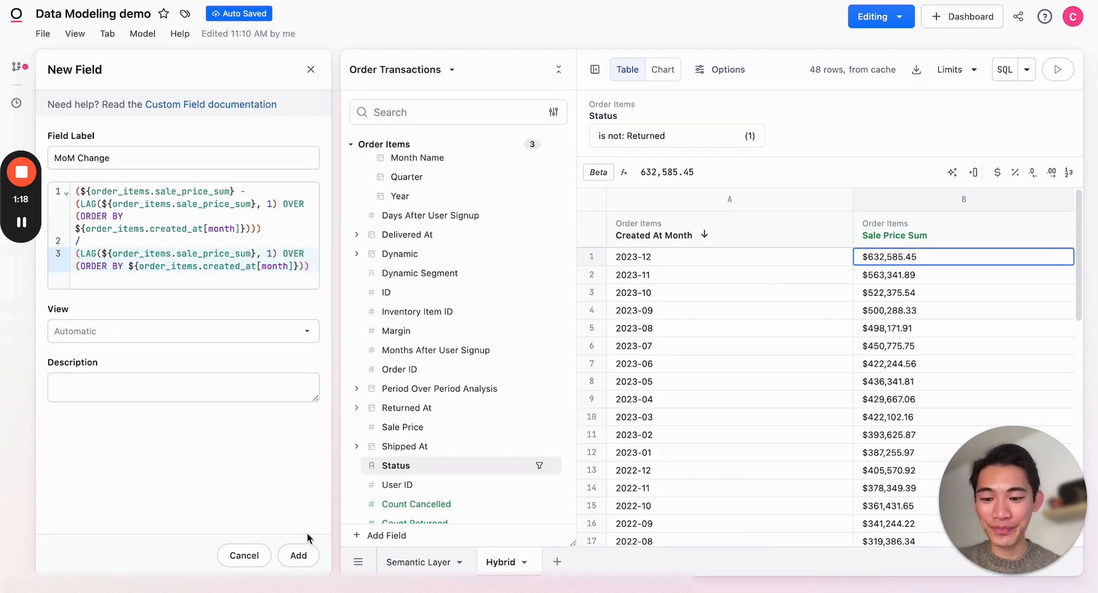
click(302, 555)
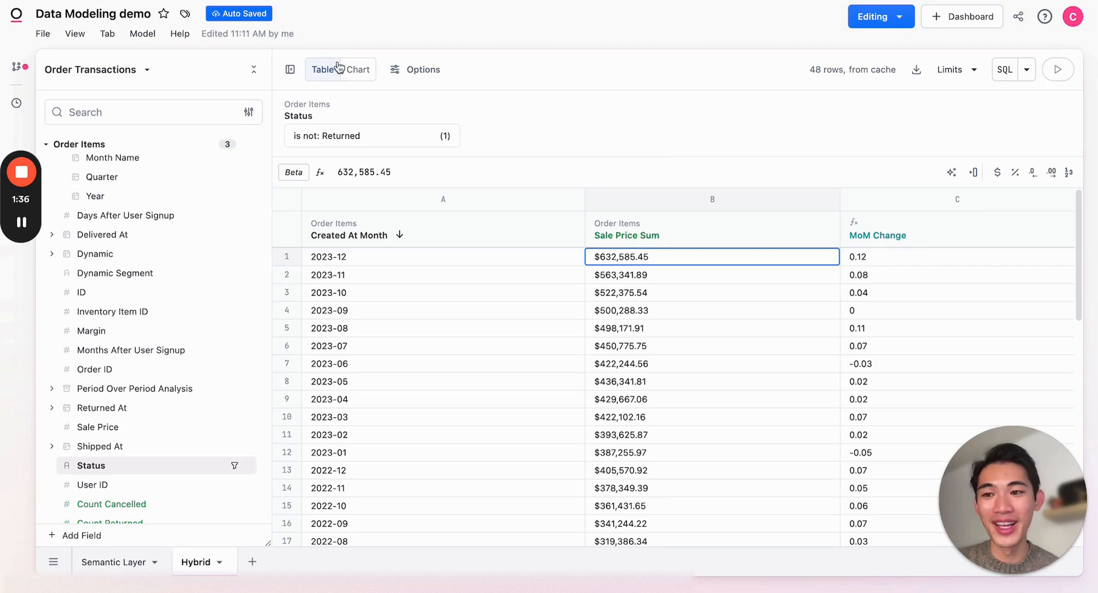
Push the query to dbt as models/monthly_sales_testing.sql.
click(143, 36)
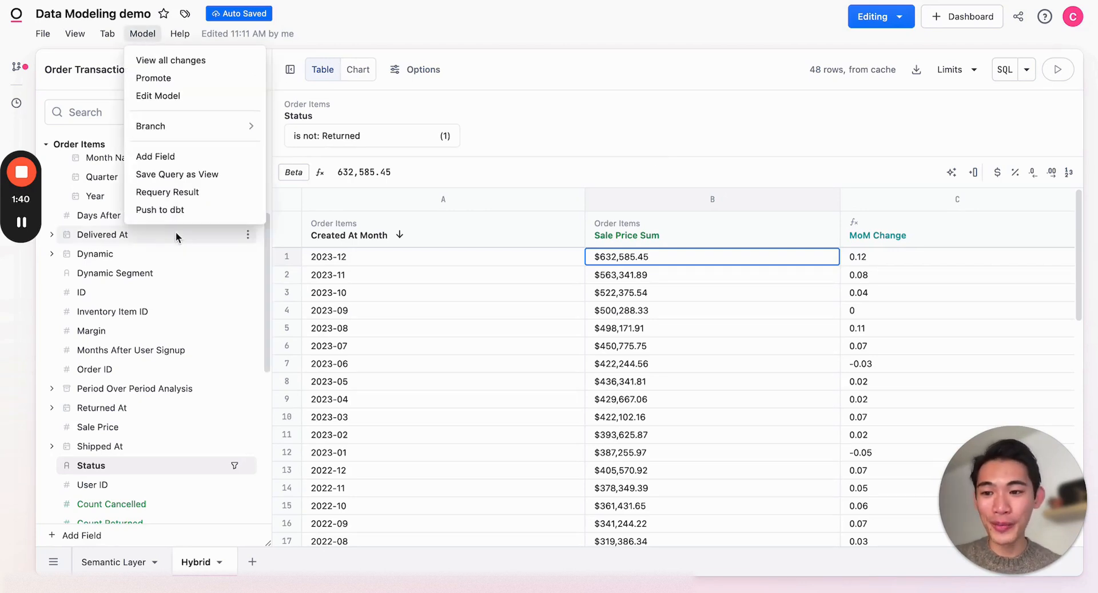
click(166, 213)
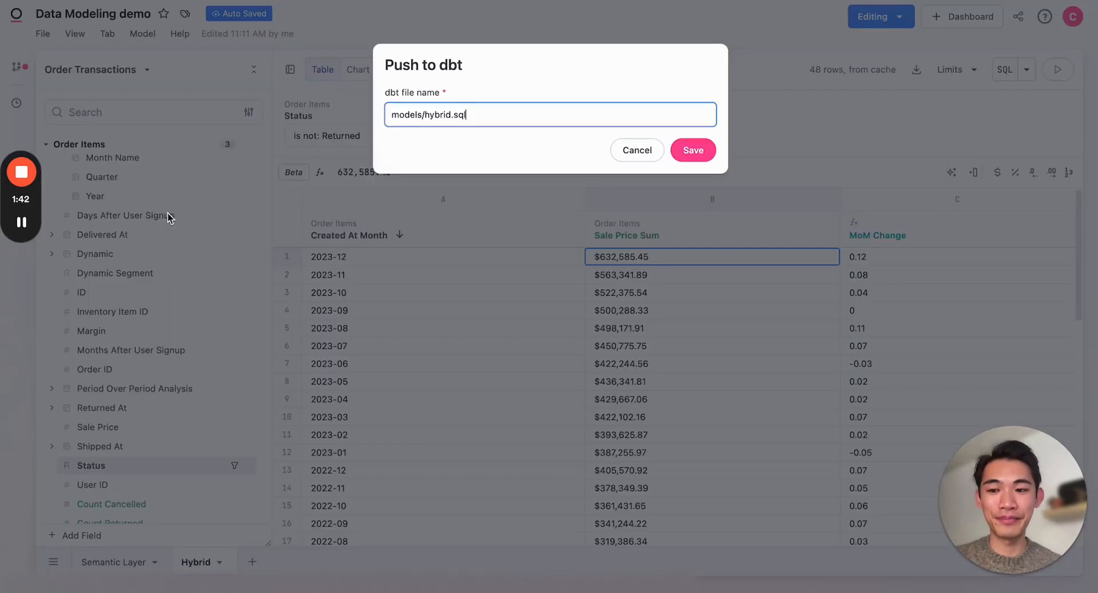
double_click(445, 113)
text(monthly)
text(_sales_test)
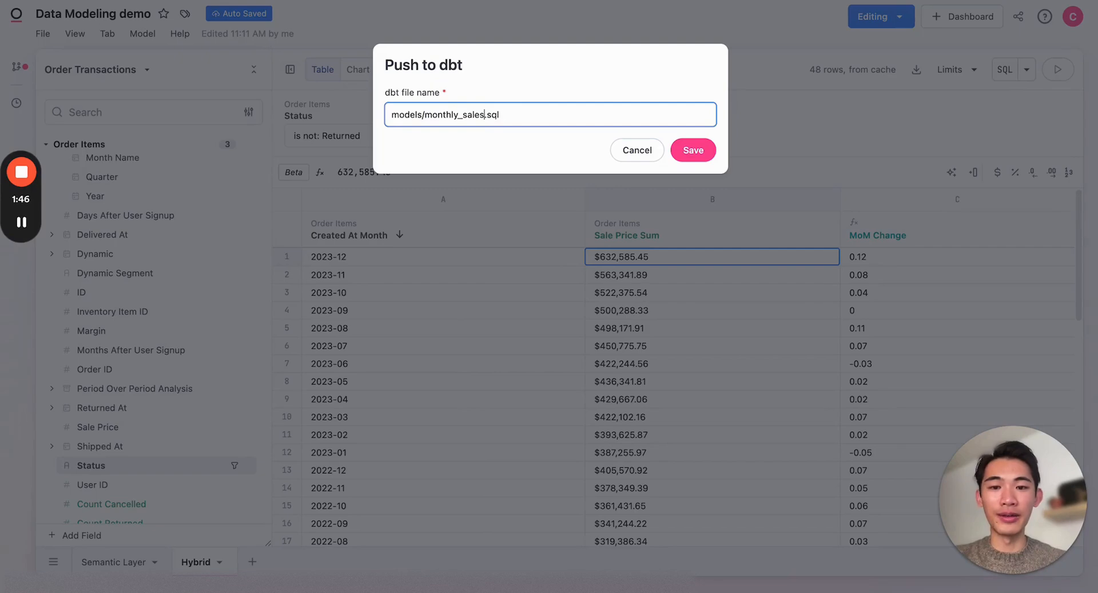
text(ing)
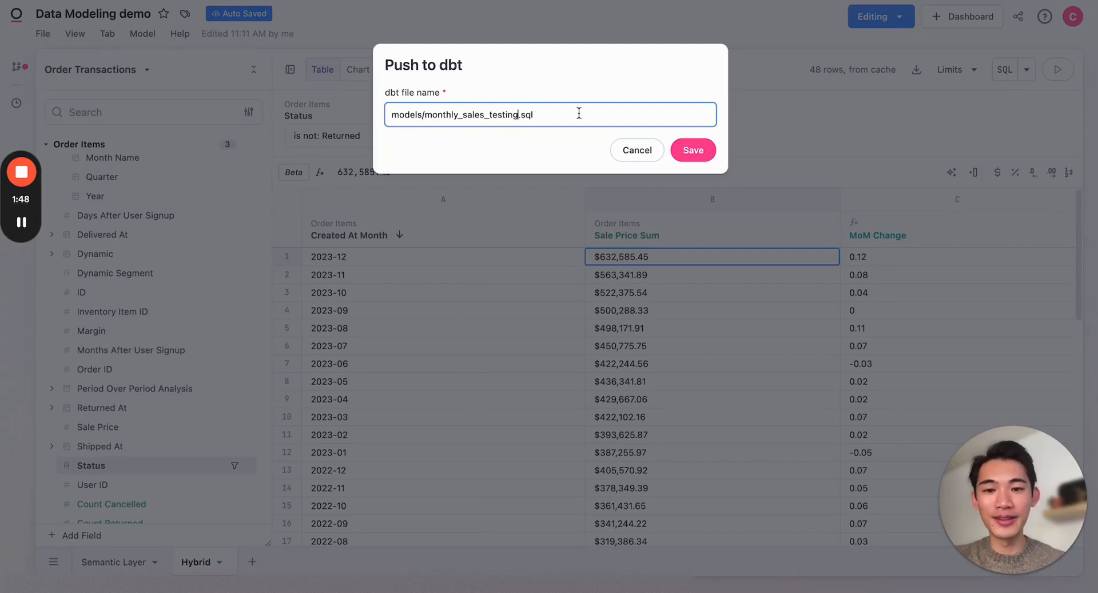
click(691, 150)
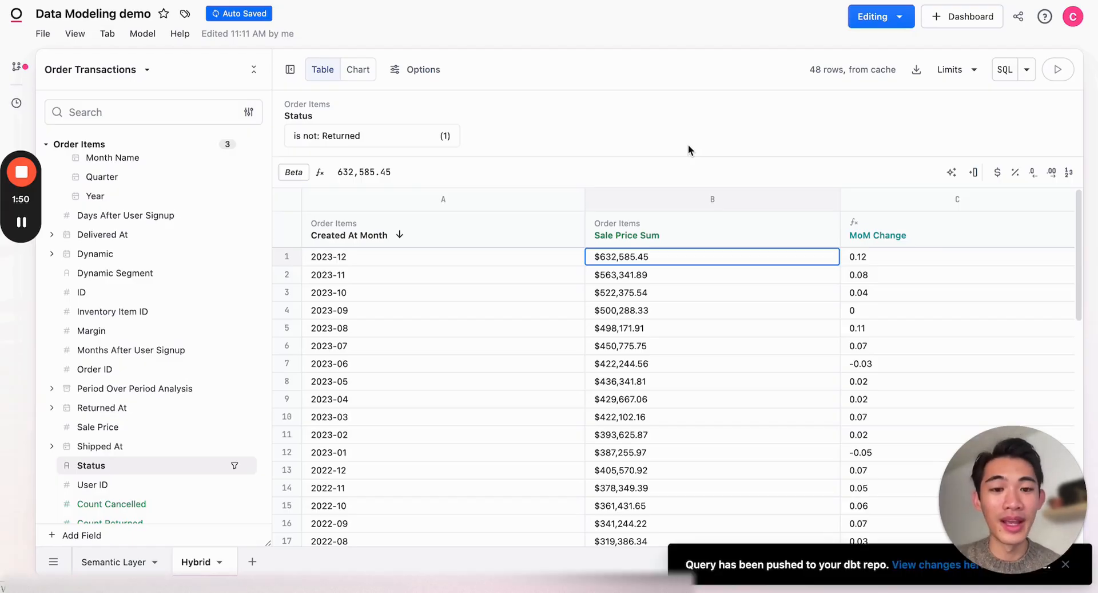
Open the pushed changes on GitHub and create a pull request titled "testing" into the playground branch.
click(912, 571)
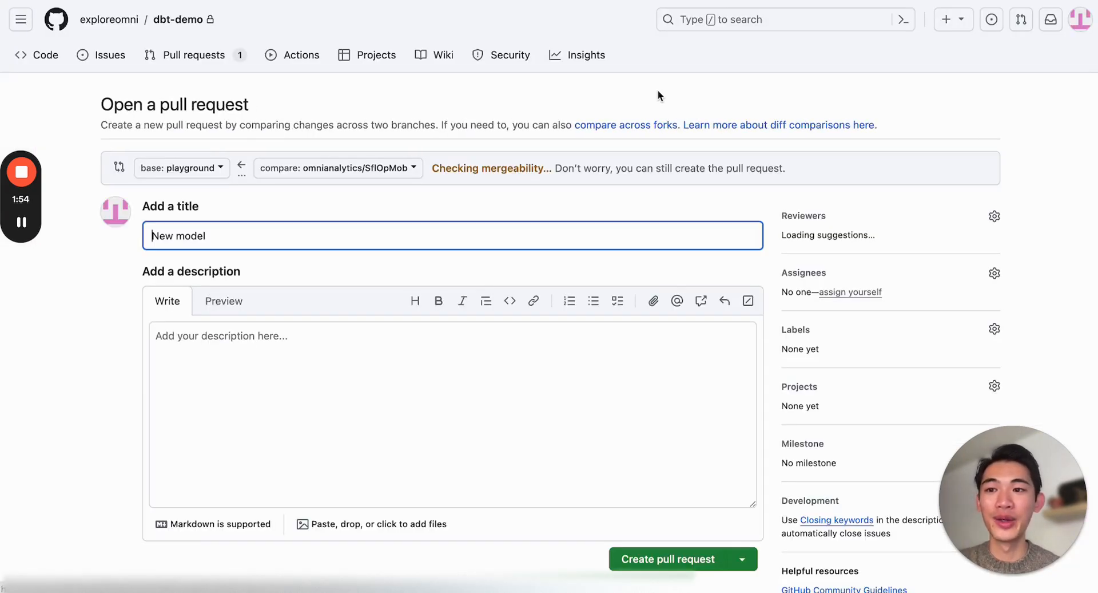
triple_click(287, 243)
text(testing)
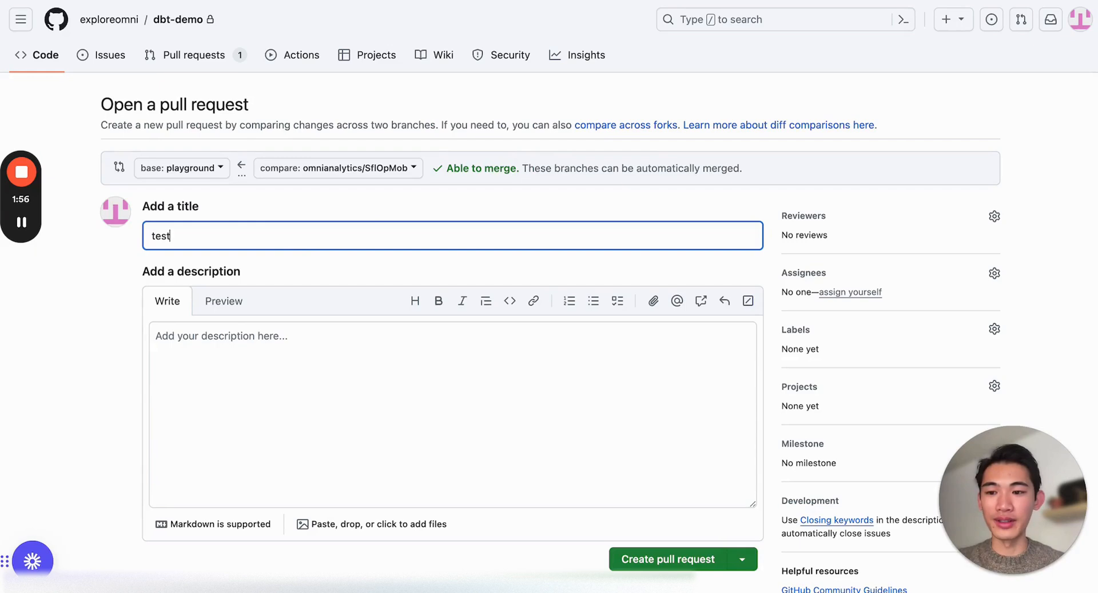
click(418, 200)
scroll(418, 200, down, 1)
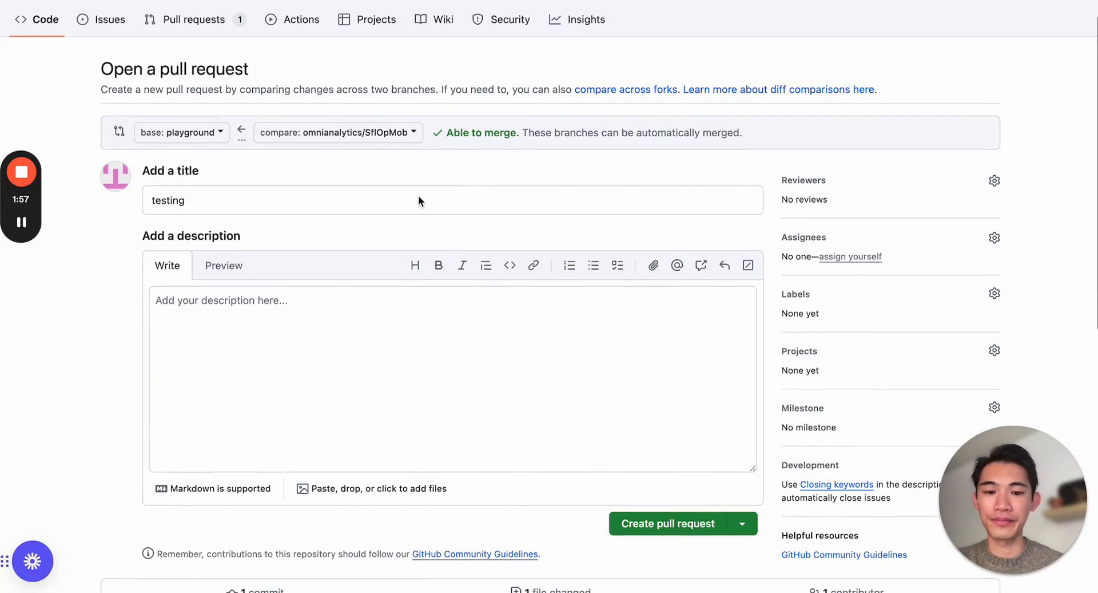
click(627, 521)
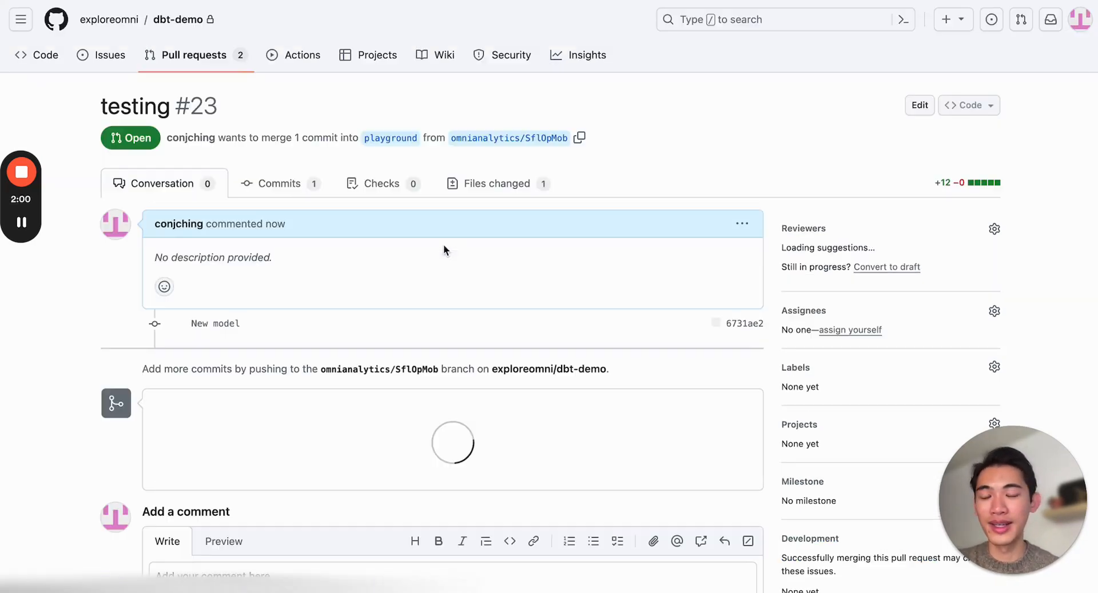
Merge the "testing" pull request into the playground branch and confirm the merge.
scroll(417, 283, down, 4)
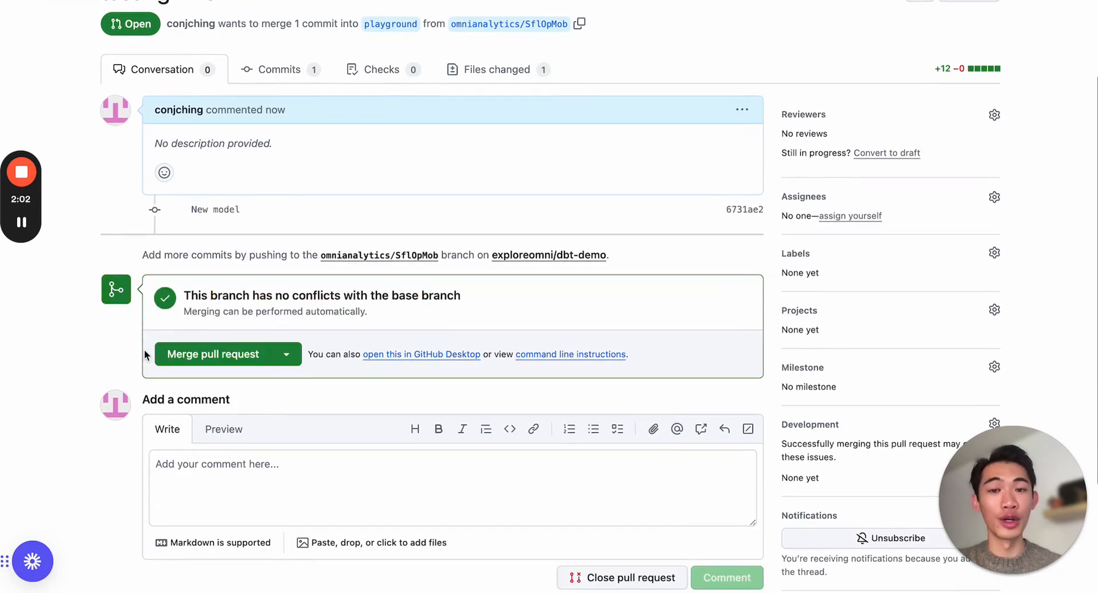
click(251, 369)
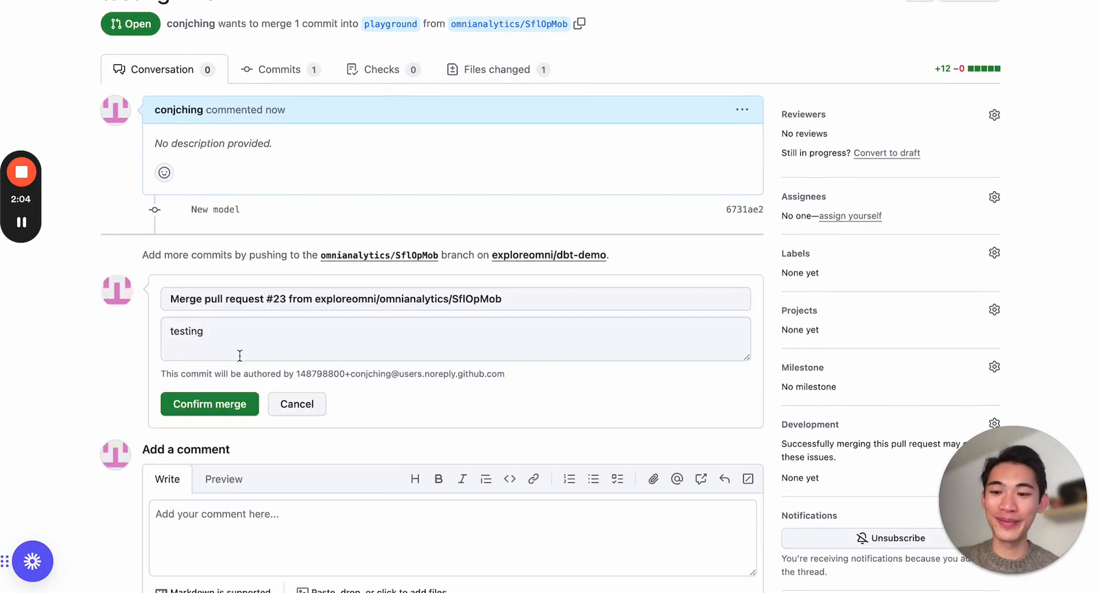
click(228, 408)
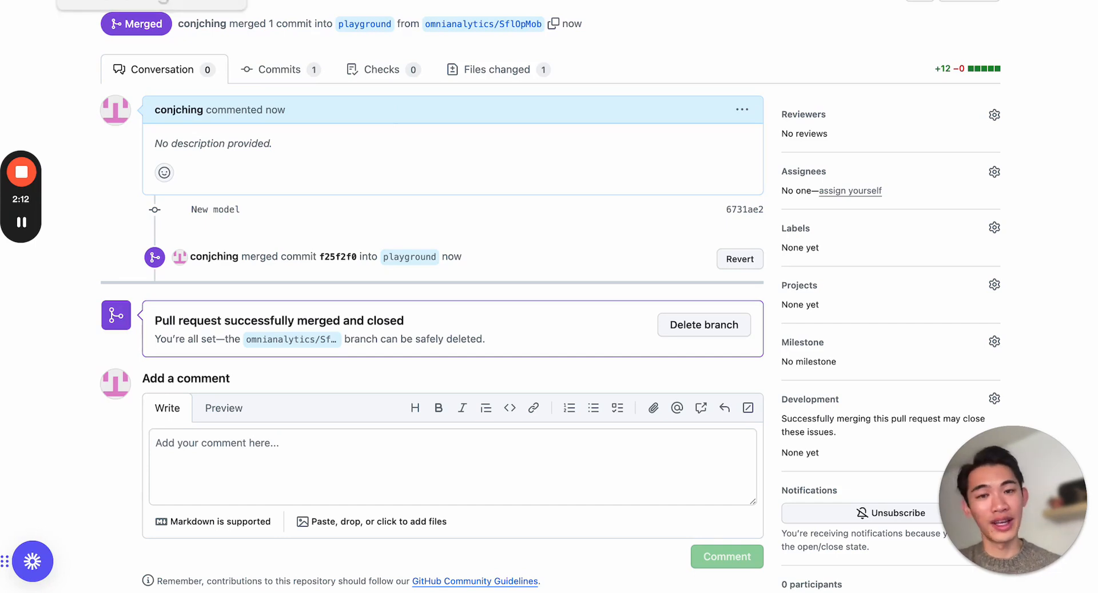
Switch to dbt Cloud, open the development environment and pull the playground branch's changes from remote.
click(163, 0)
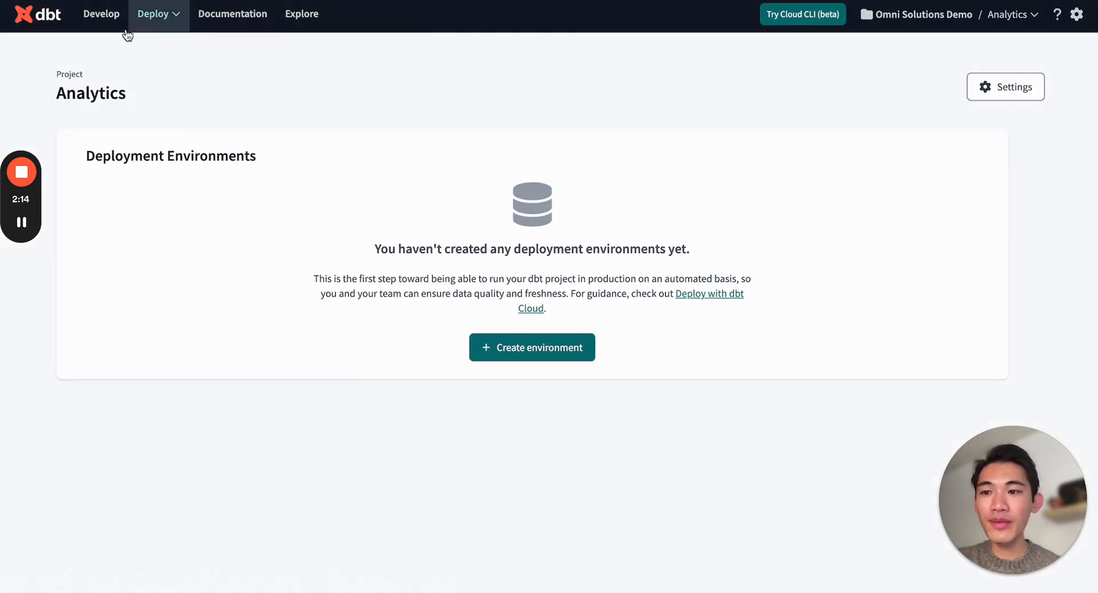
click(101, 13)
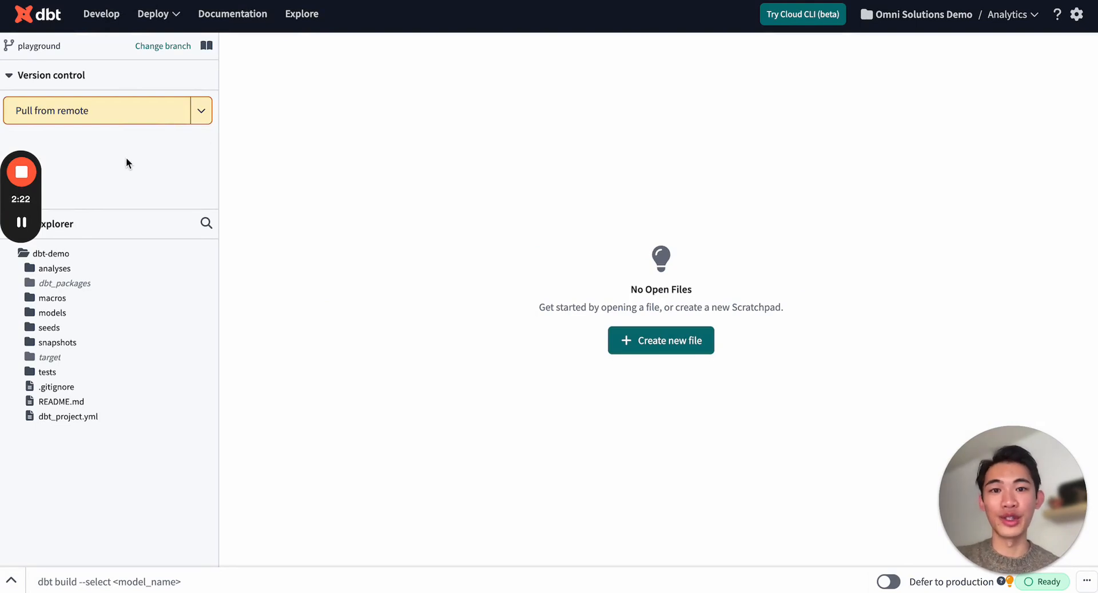
click(97, 119)
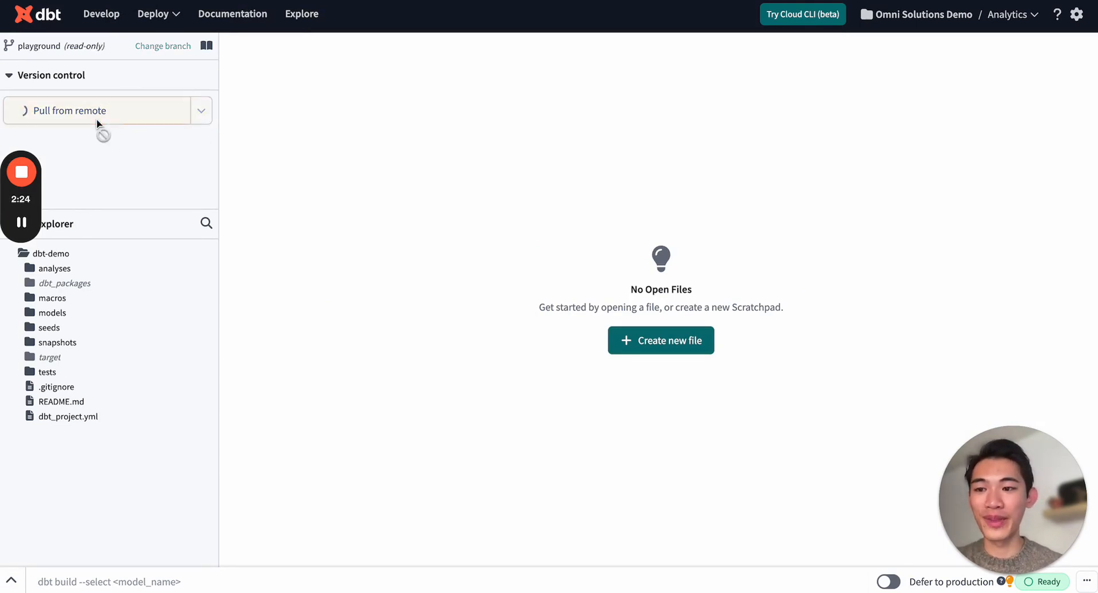
Open monthly_sales_testing.sql from the models folder and look over its SQL query.
click(81, 314)
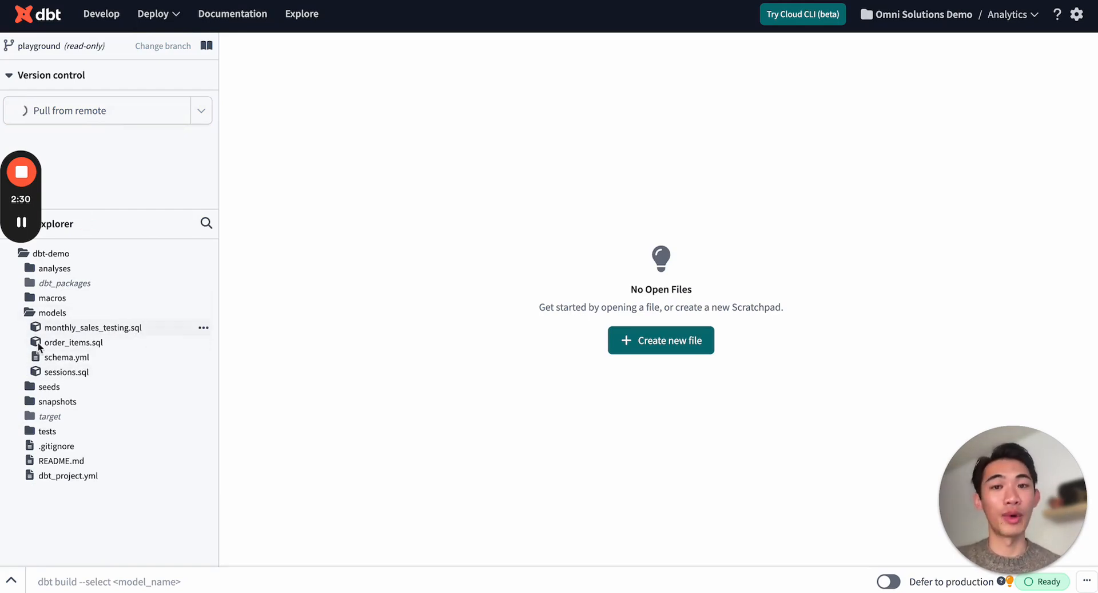
click(126, 327)
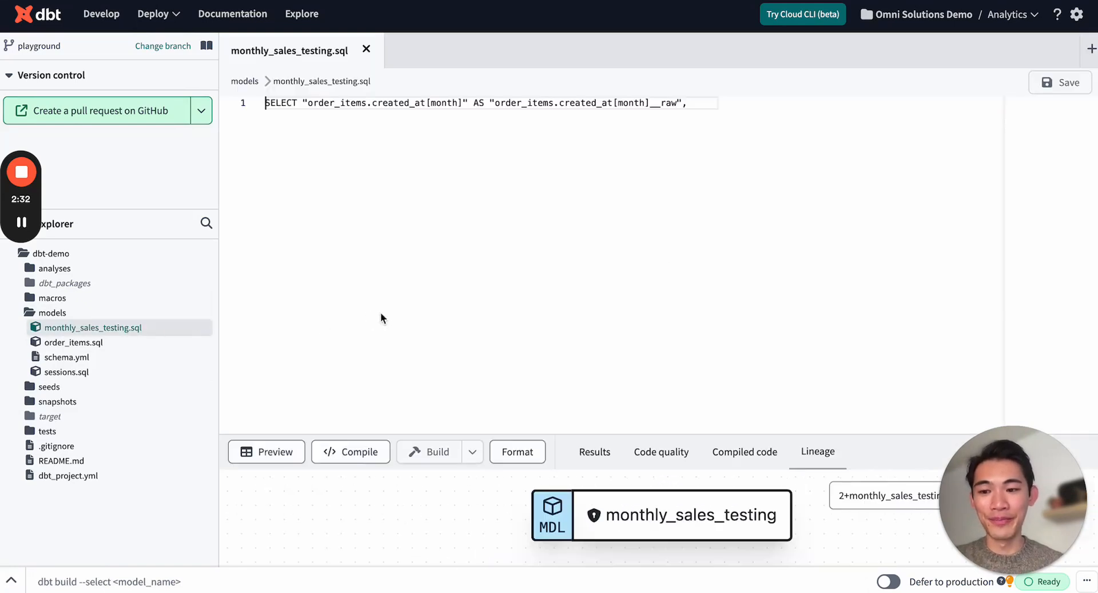
drag(600, 257, 256, 106)
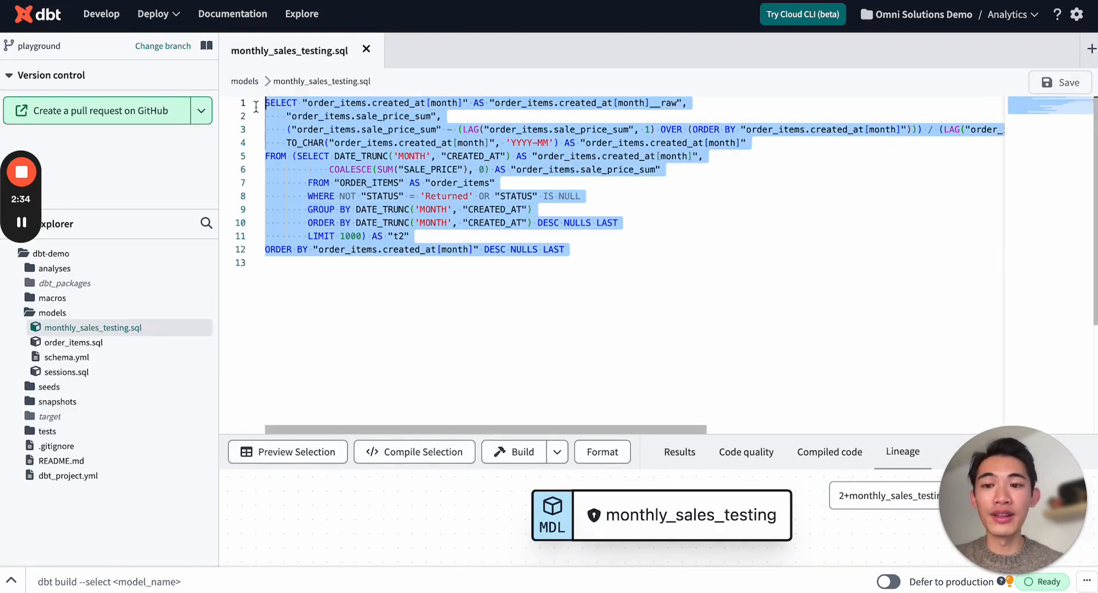
click(595, 254)
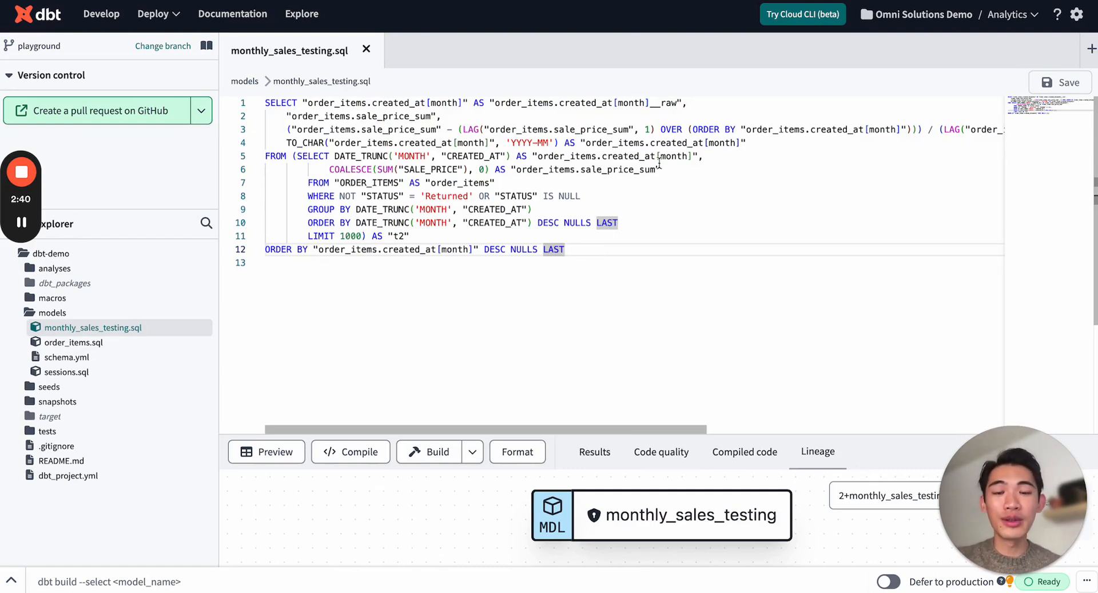
drag(681, 102, 501, 103)
Prefix the "ORDER_ITEMS" table in the inner FROM clause with ecomm.public. and save monthly_sales_testing.sql.
click(336, 183)
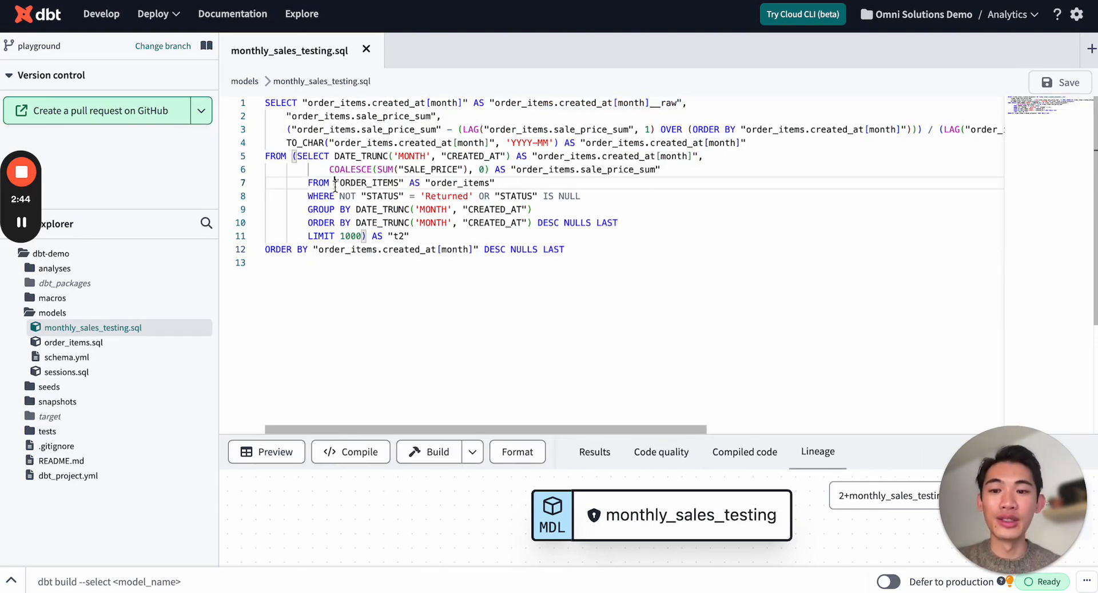
text(ecomm.public.)
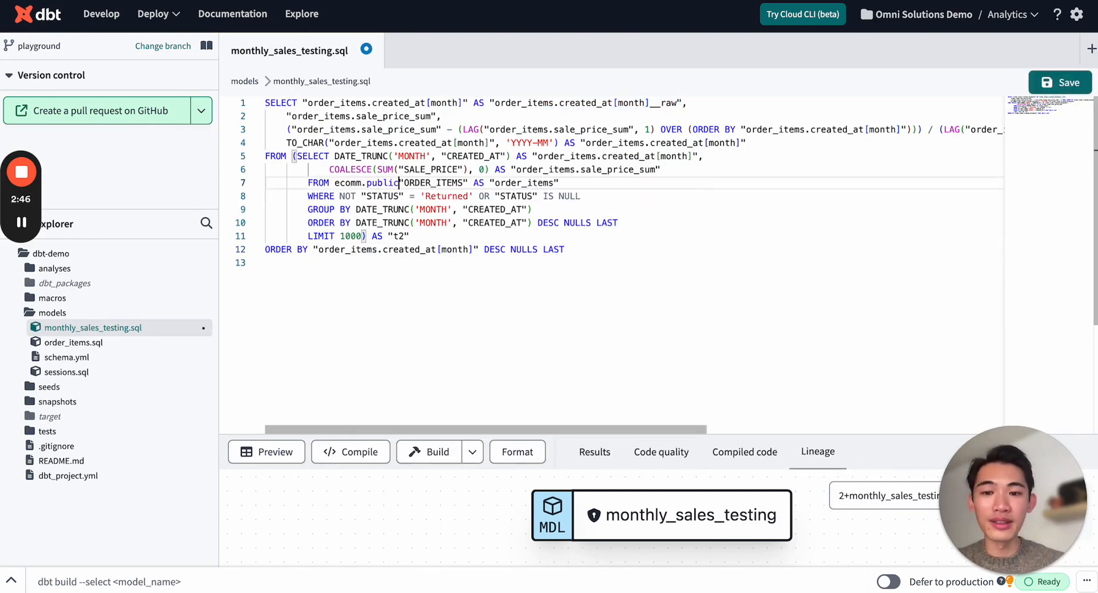
click(500, 223)
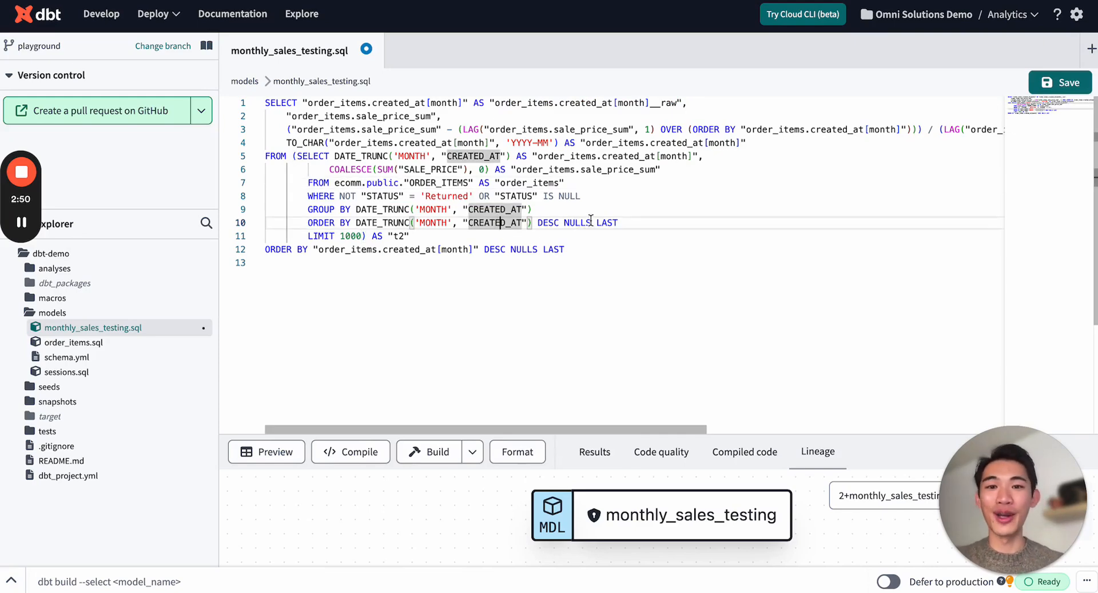
click(607, 250)
click(1041, 85)
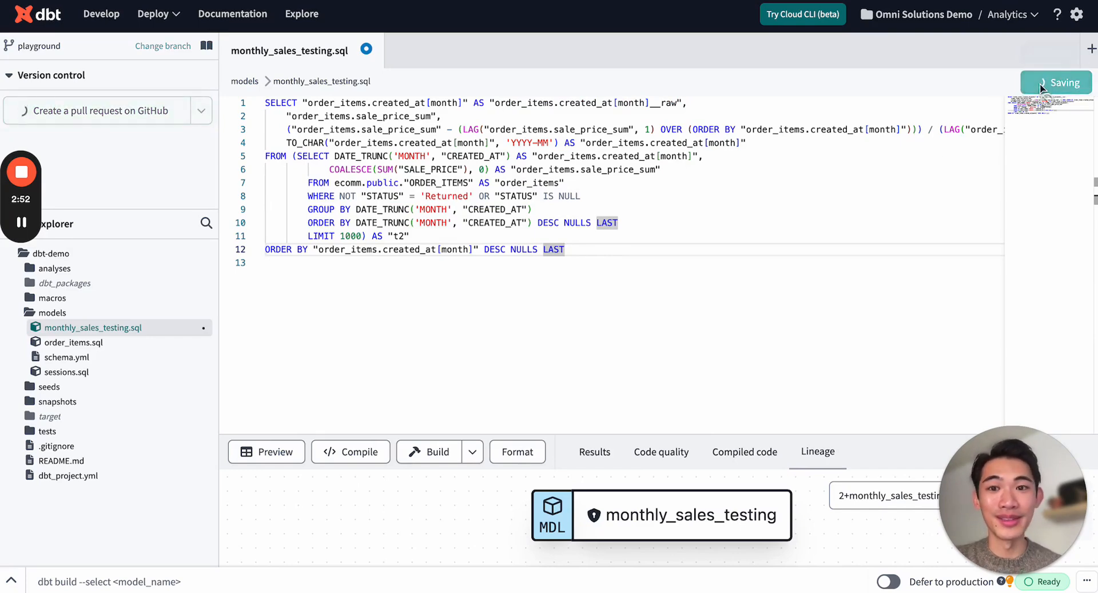
Execute dbt run on the playground branch to build the project's models, including monthly_sales_testing.
click(320, 586)
text(dbt run)
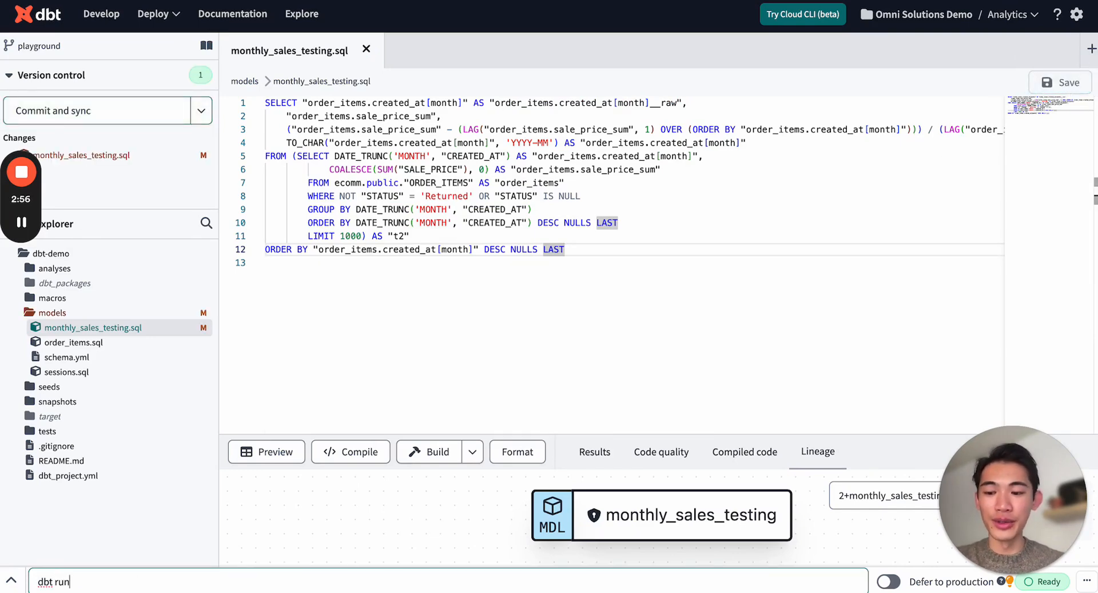
key(Return)
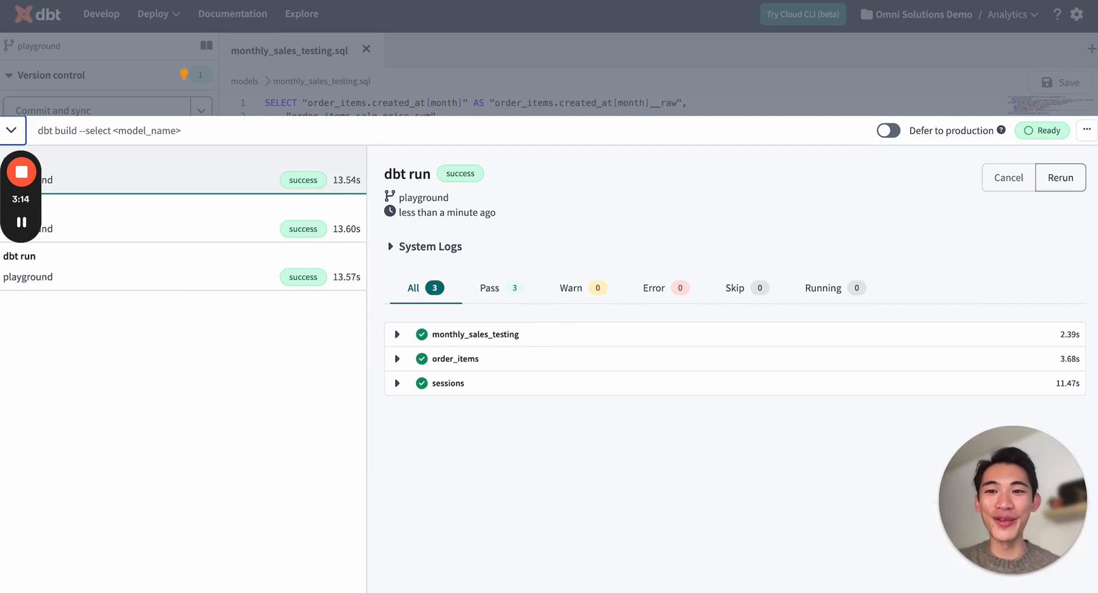
Switch to the Data Modeling demo workbook in Omni and open the files of its shared eCommerce New model.
click(246, 1)
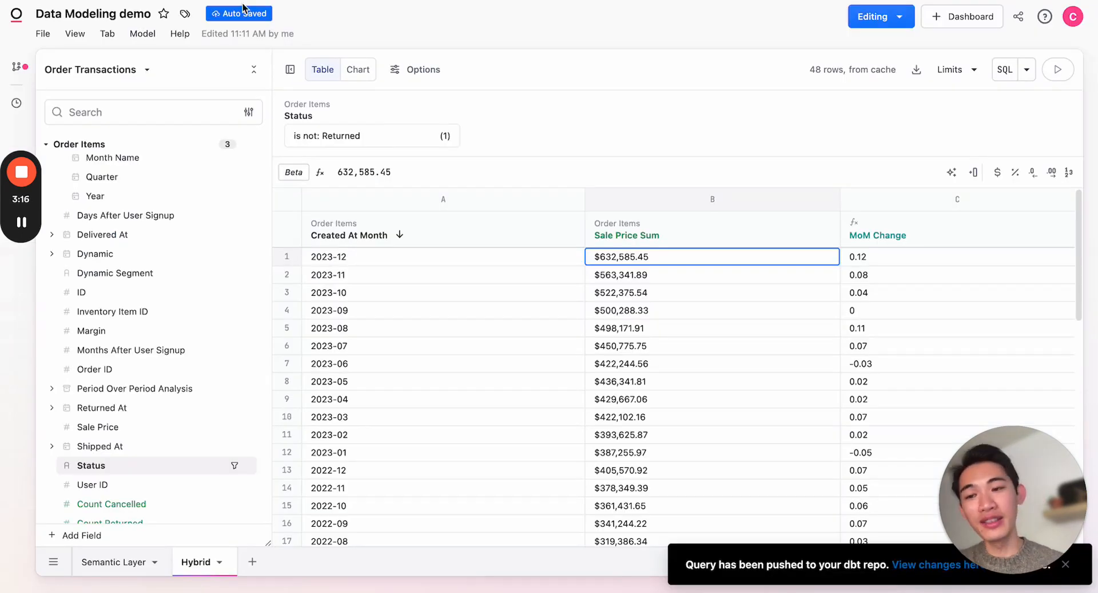
click(152, 35)
click(169, 96)
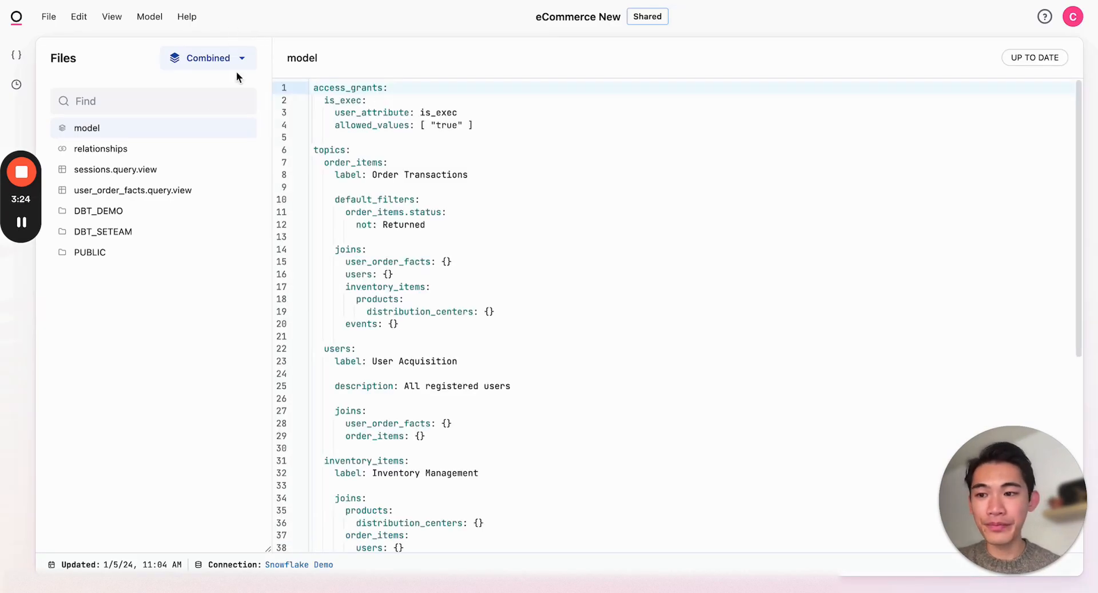
Refresh the schema of the eCommerce New model and expand the DBT_SETEAM folder to show its views.
click(149, 17)
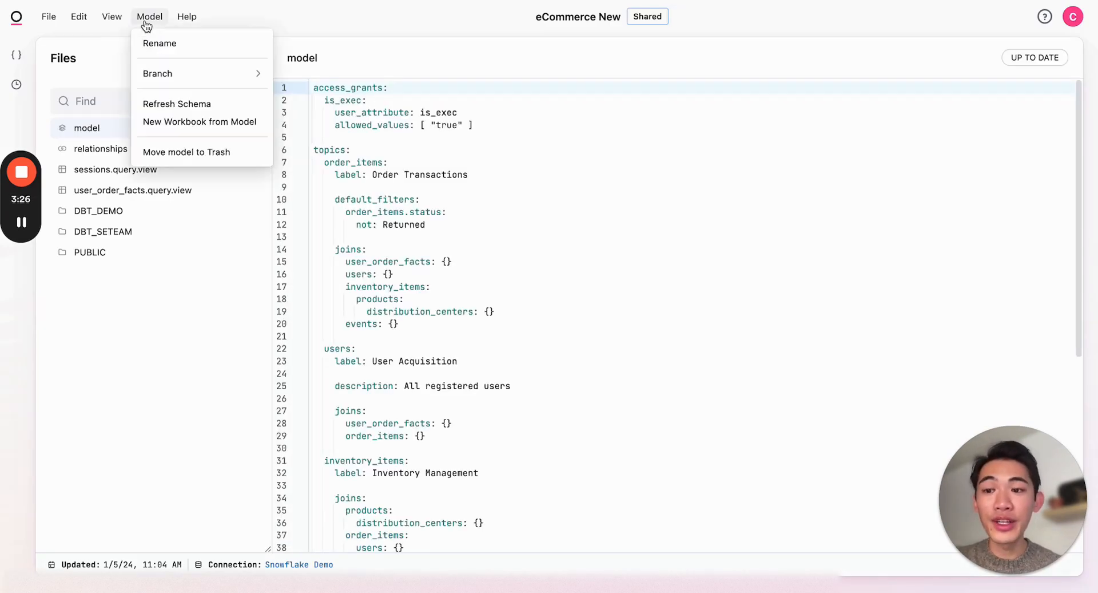
click(178, 104)
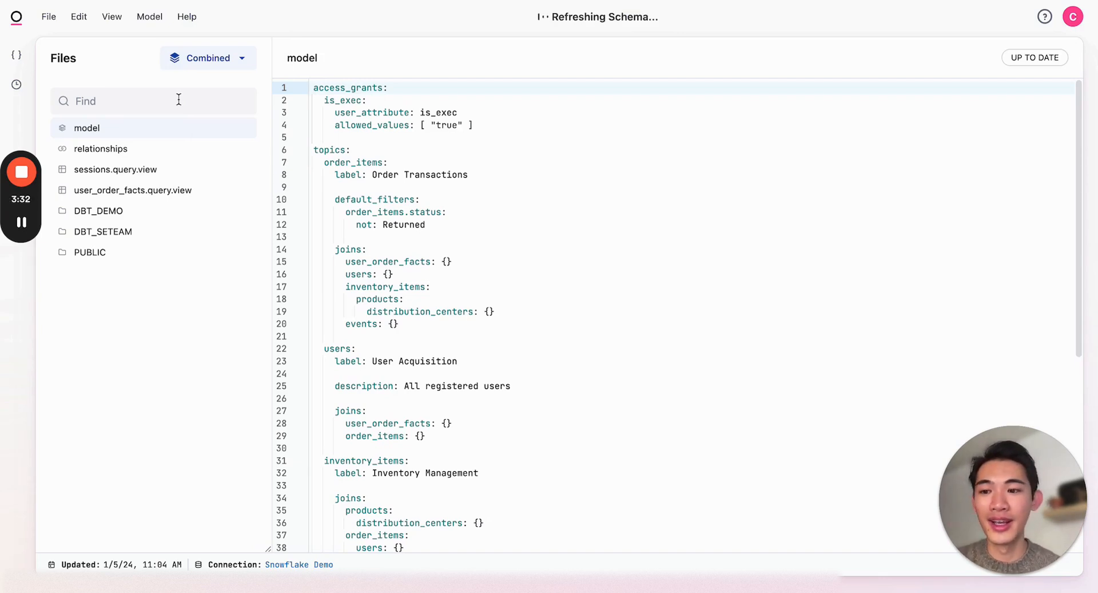
click(129, 231)
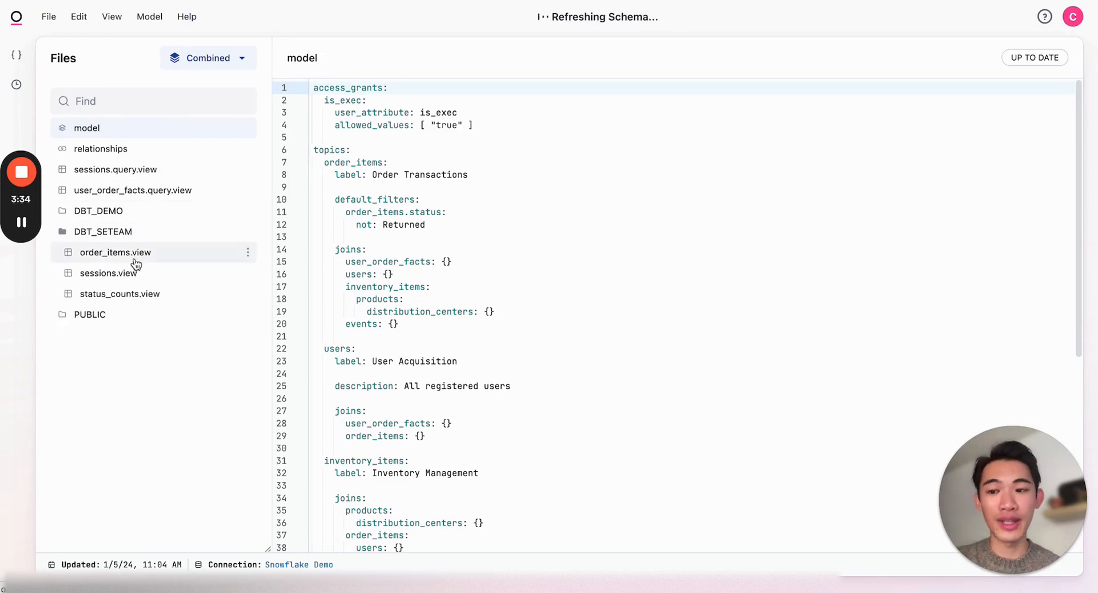